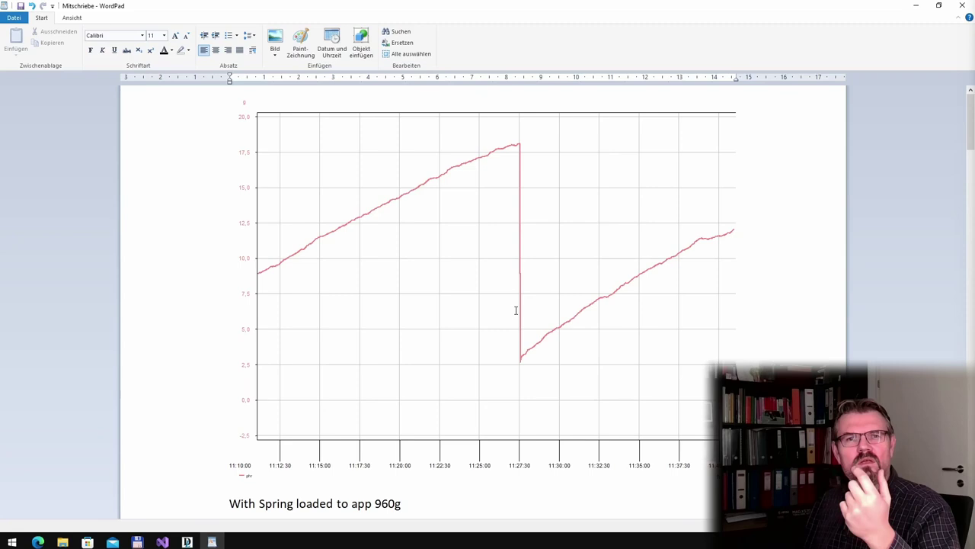
Step: Scroll past the spring-loaded and tare drift charts down to the 'Long term Drift' heading and chart
scroll(515, 310, "down", 10)
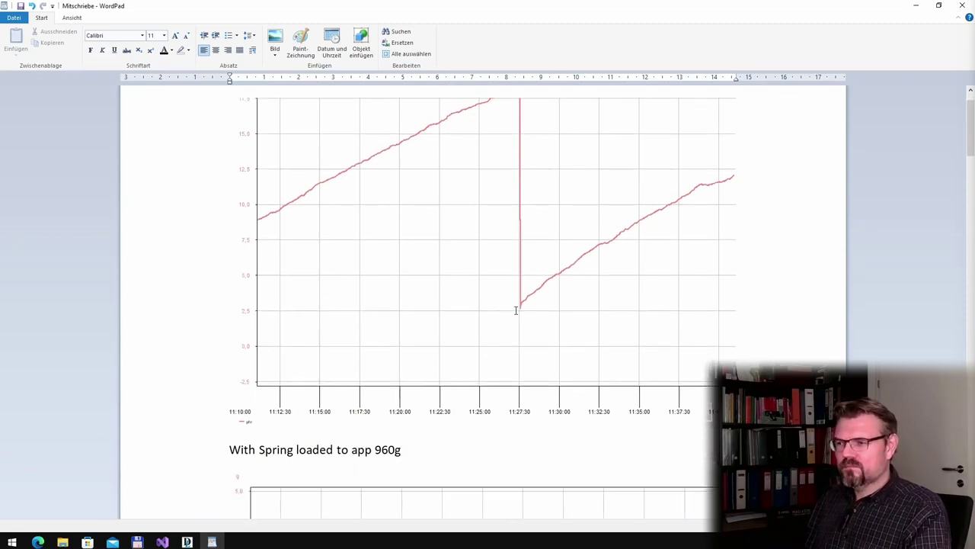
scroll(515, 317, "down", 2)
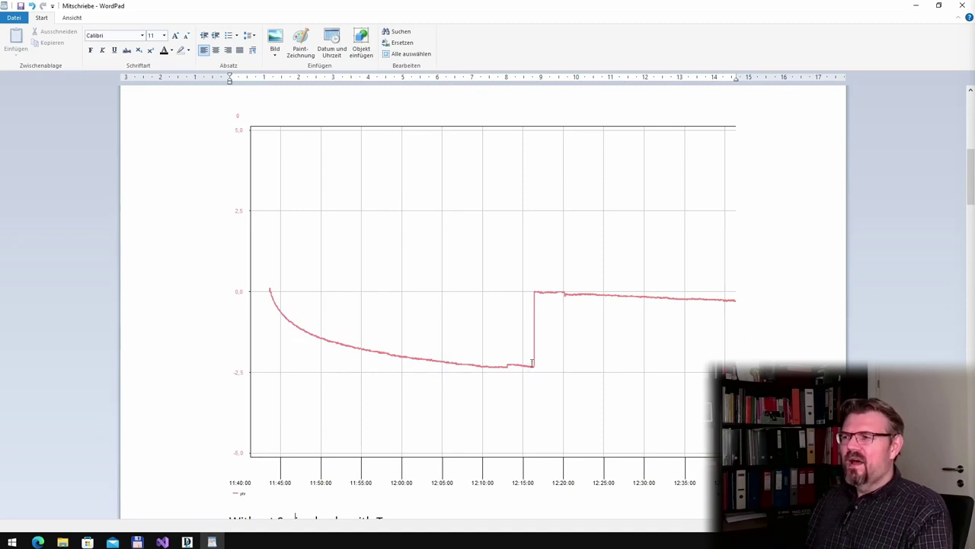
scroll(530, 342, "down", 2)
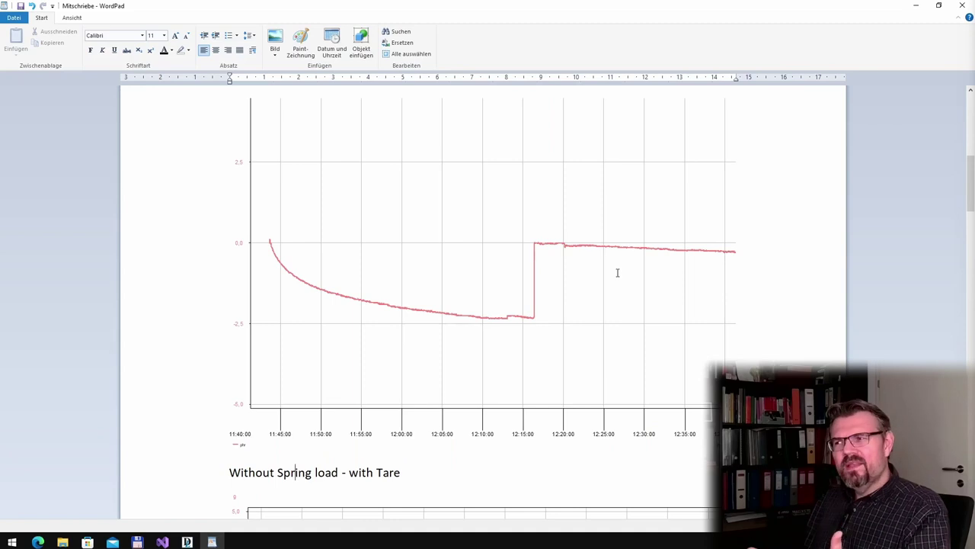
scroll(617, 273, "down", 7)
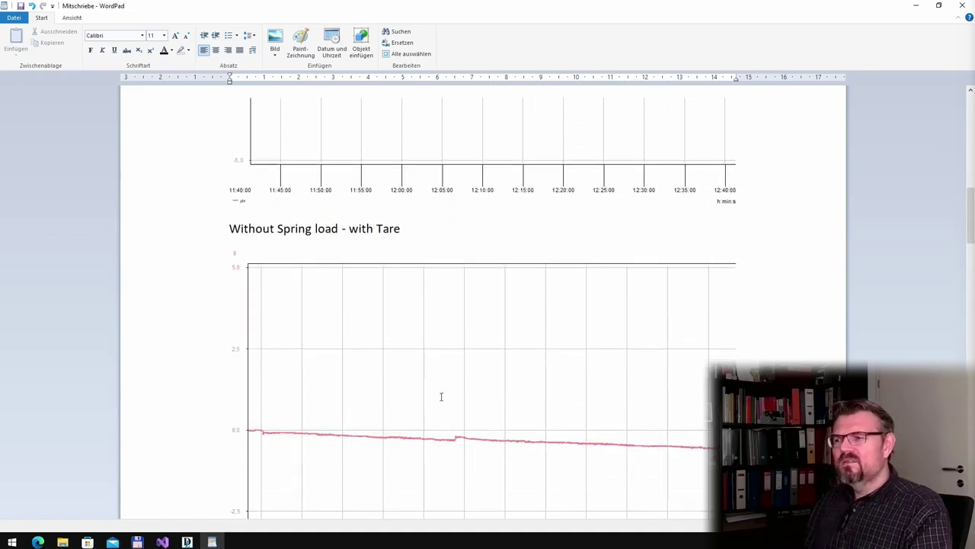
scroll(346, 434, "down", 1)
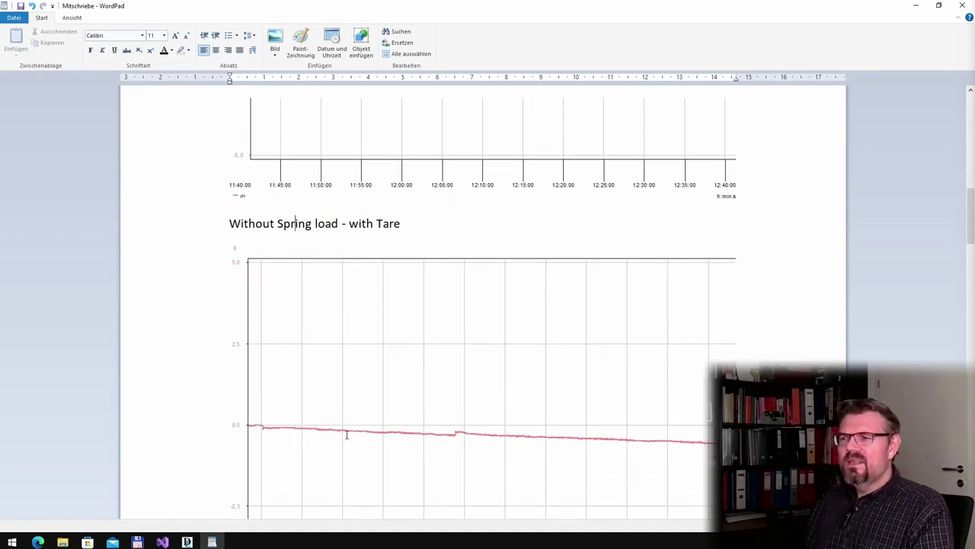
scroll(346, 435, "down", 4)
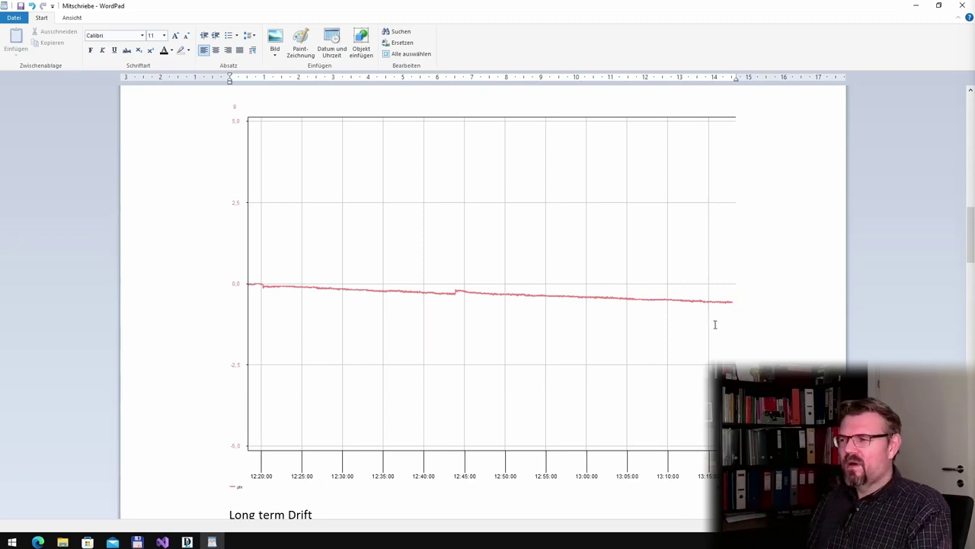
scroll(715, 324, "down", 5)
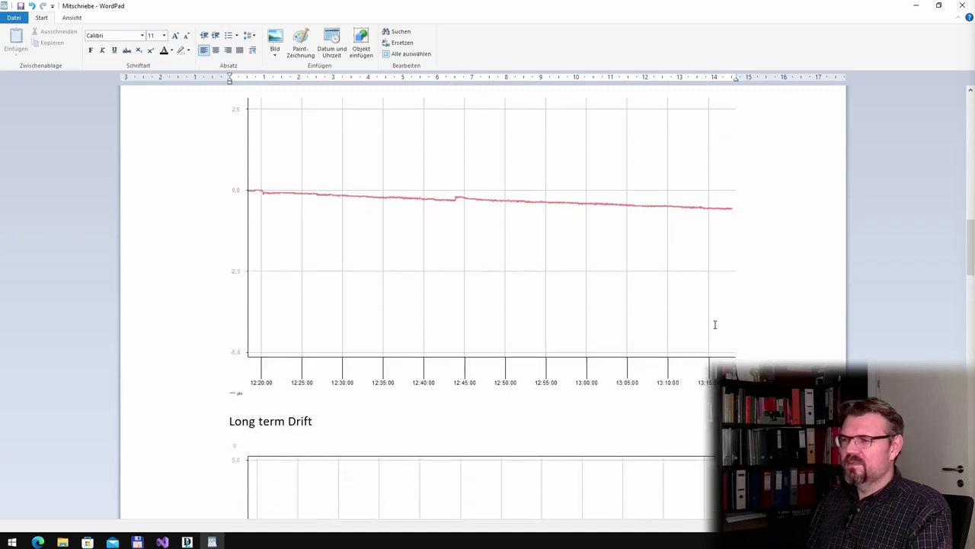
Step: Scroll past the Long term Drift and After Reset charts to 'After long off and restart -> looks good'
scroll(714, 324, "down", 2)
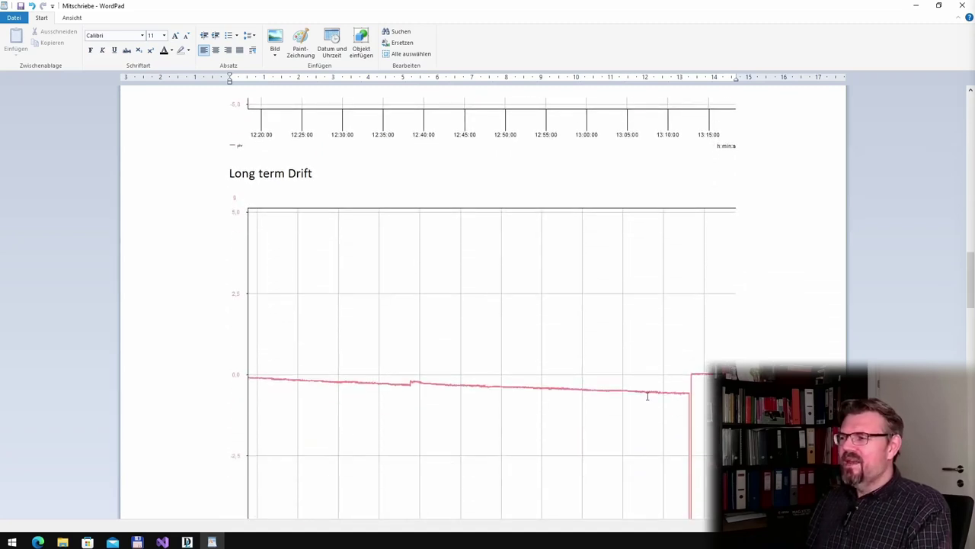
scroll(678, 392, "down", 3)
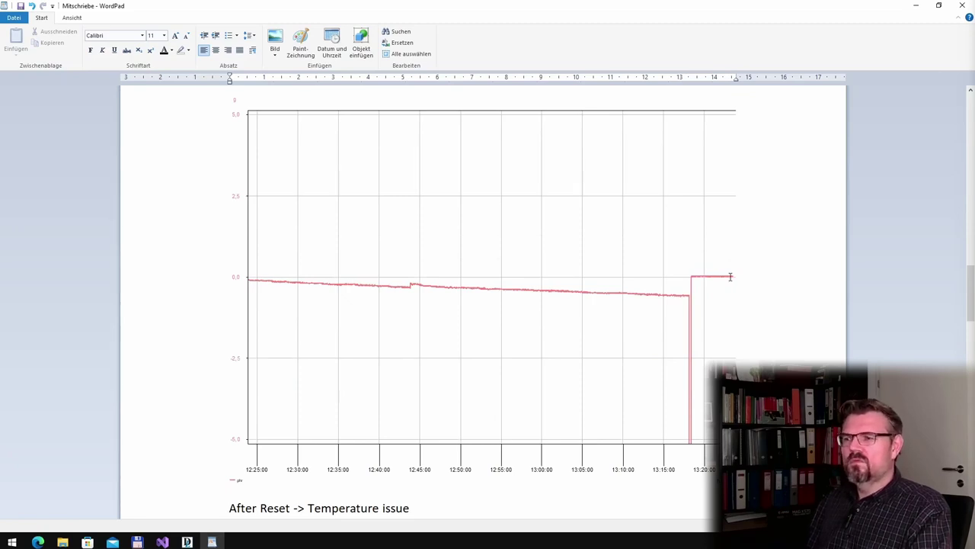
scroll(730, 277, "down", 2)
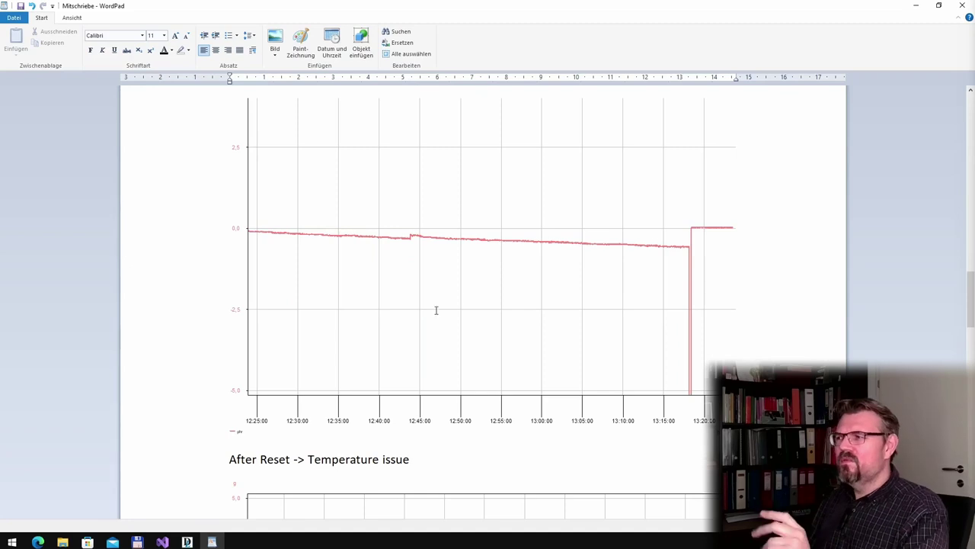
scroll(607, 341, "down", 6)
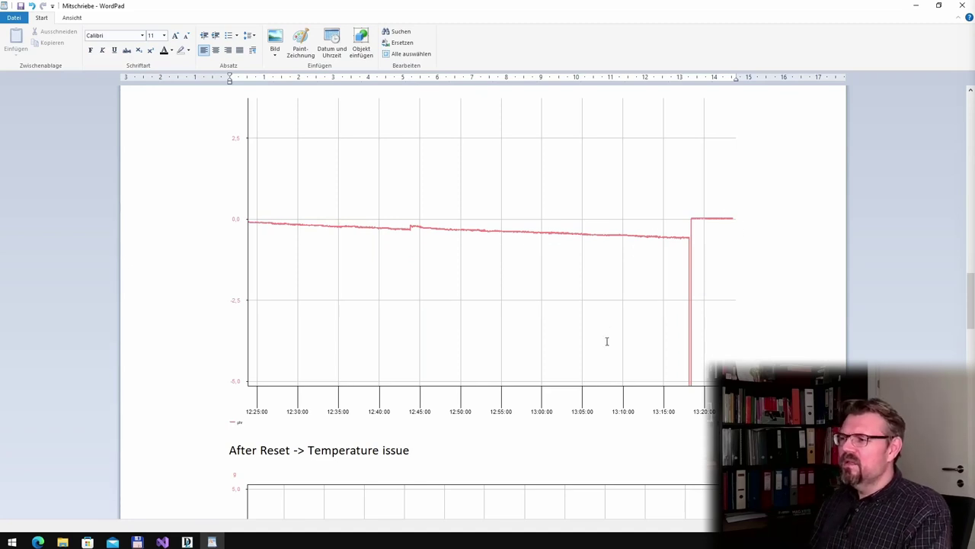
scroll(606, 340, "down", 3)
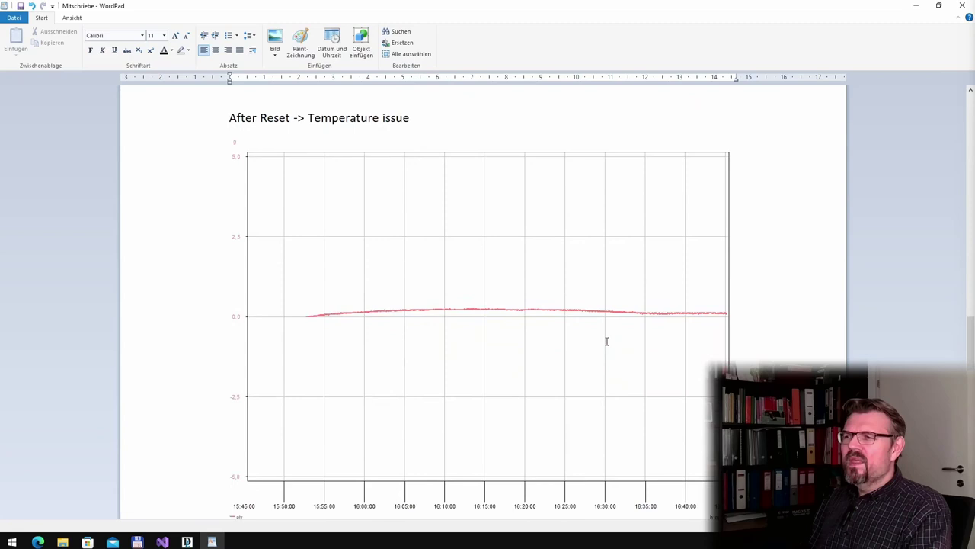
scroll(607, 340, "up", 1)
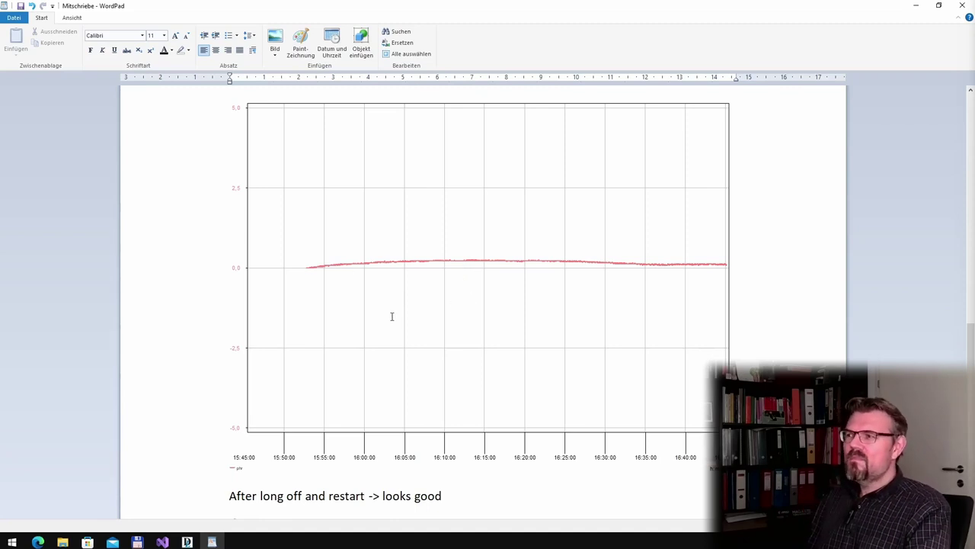
scroll(391, 316, "down", 6)
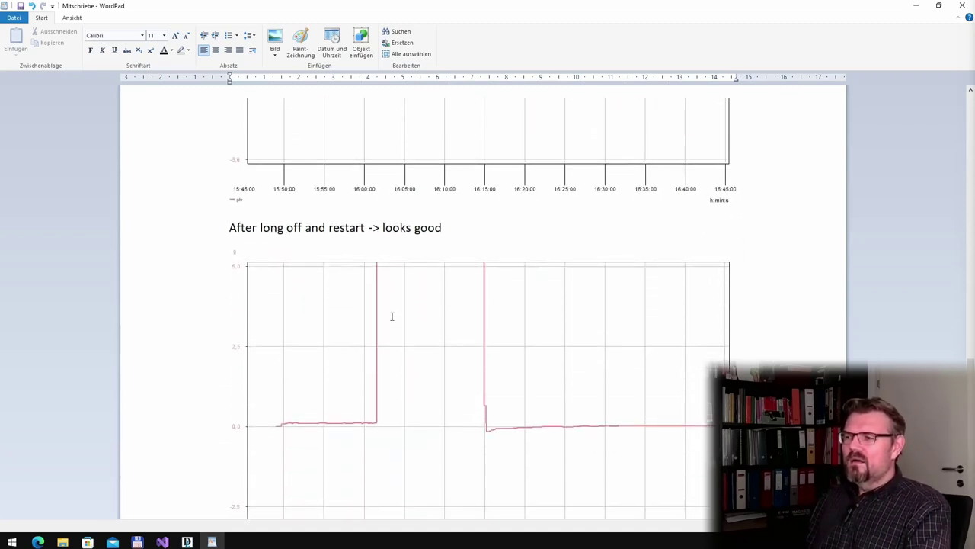
scroll(391, 316, "down", 4)
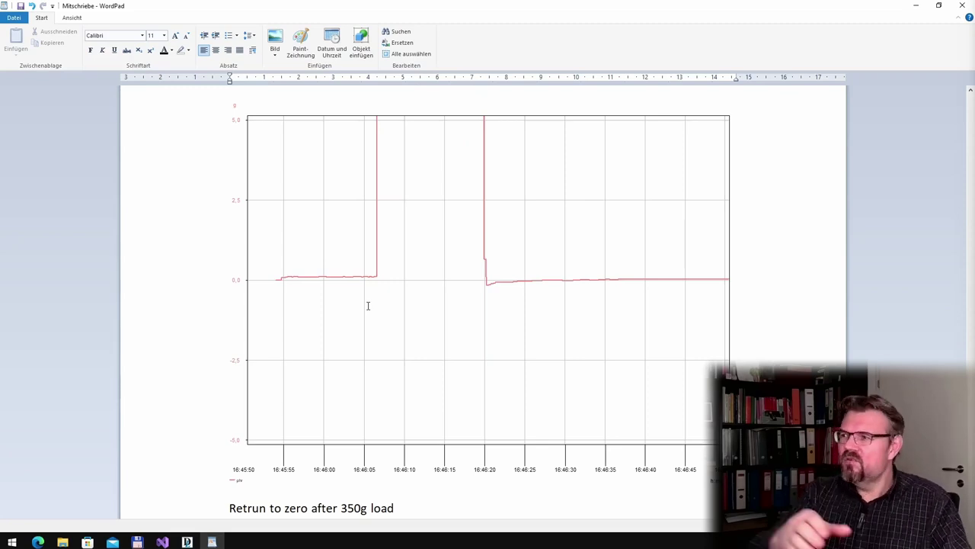
scroll(491, 389, "down", 10)
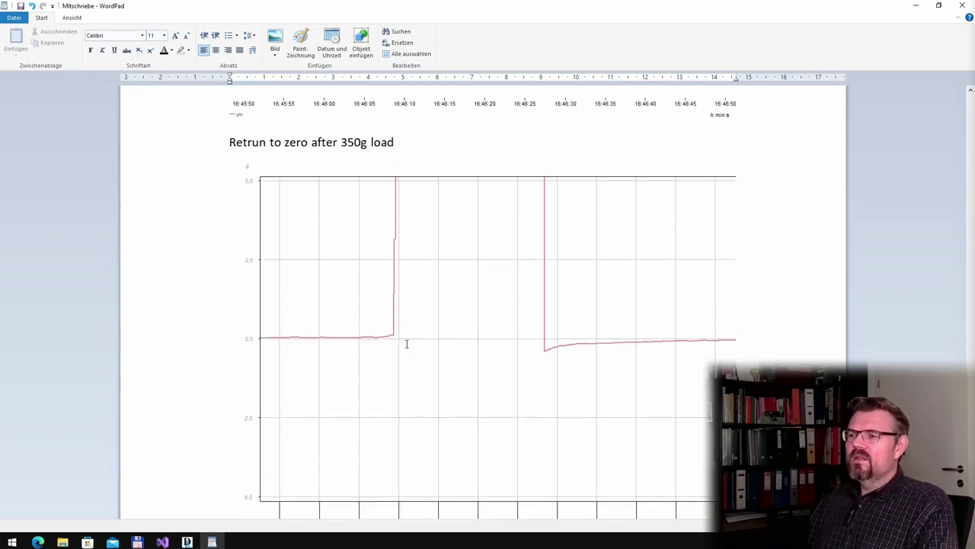
scroll(407, 343, "down", 2)
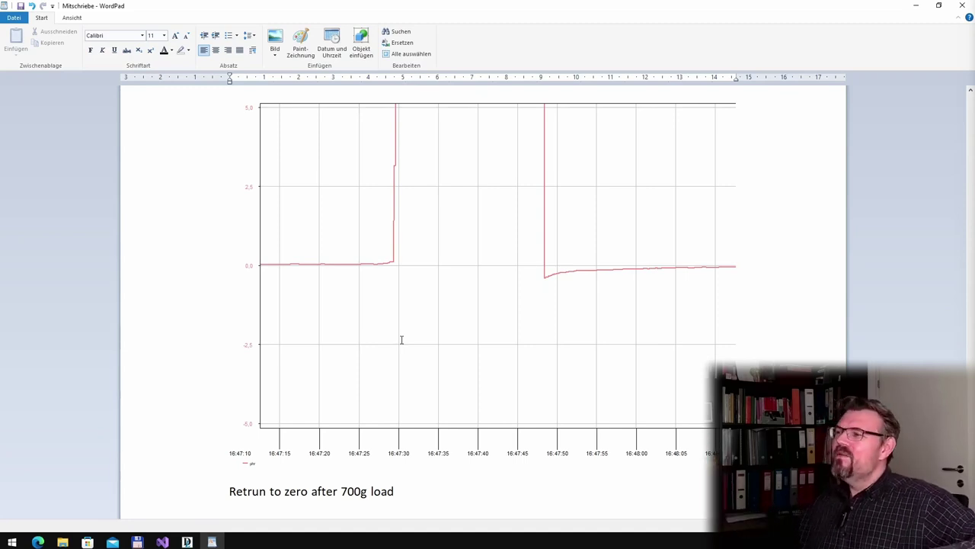
scroll(748, 346, "down", 3)
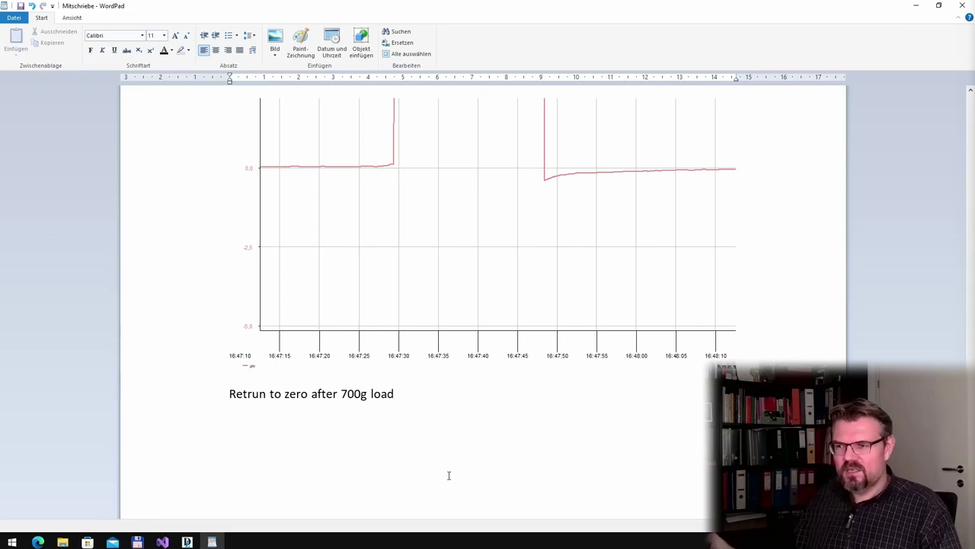
Step: Glance at DASYLab, scroll back up the WordPad notes, then bring the Schreiber00 recorder to the front
left_click(187, 541)
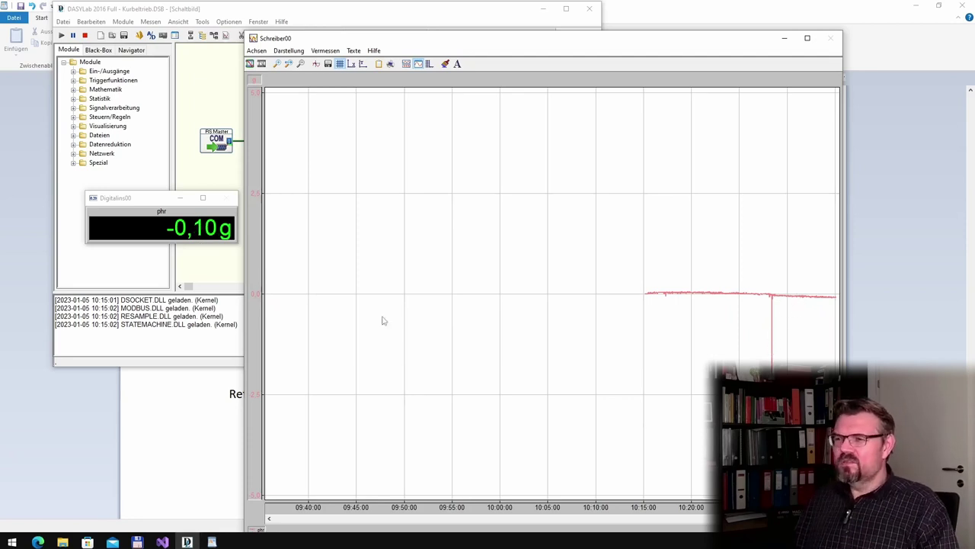
left_click(543, 12)
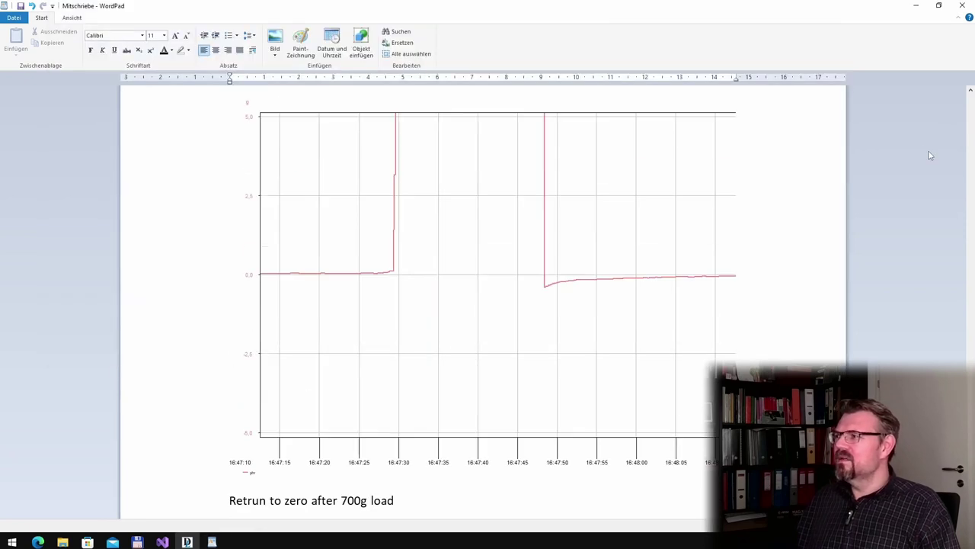
scroll(547, 292, "up", 8)
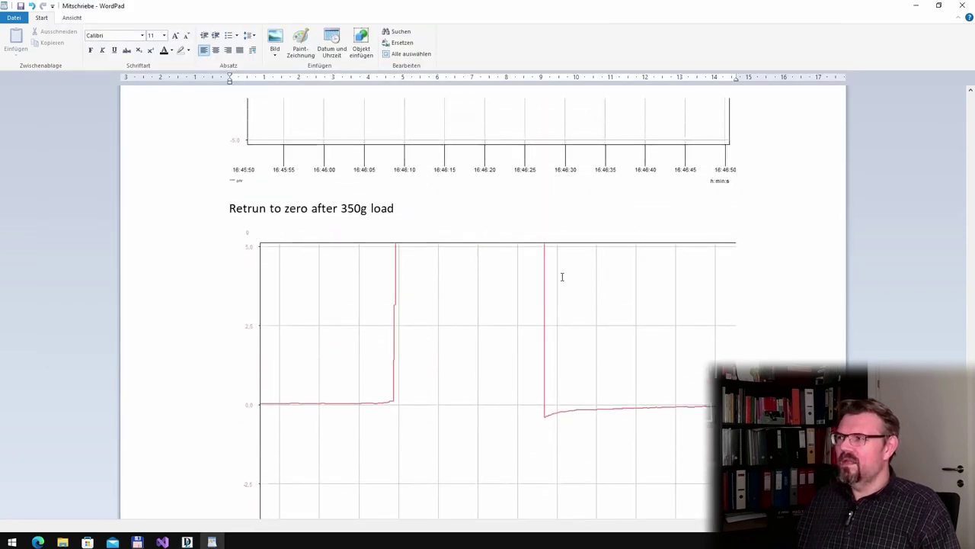
scroll(559, 274, "up", 10)
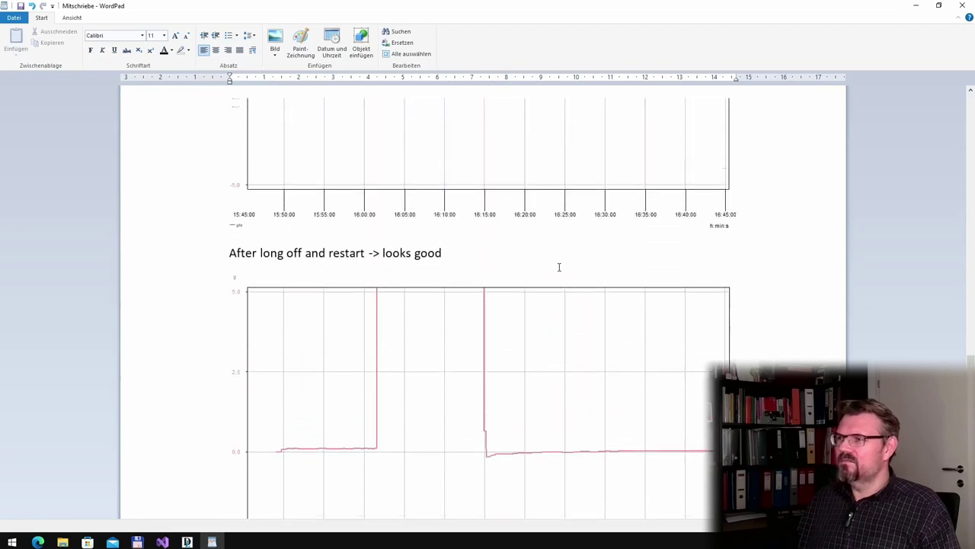
scroll(560, 265, "up", 1)
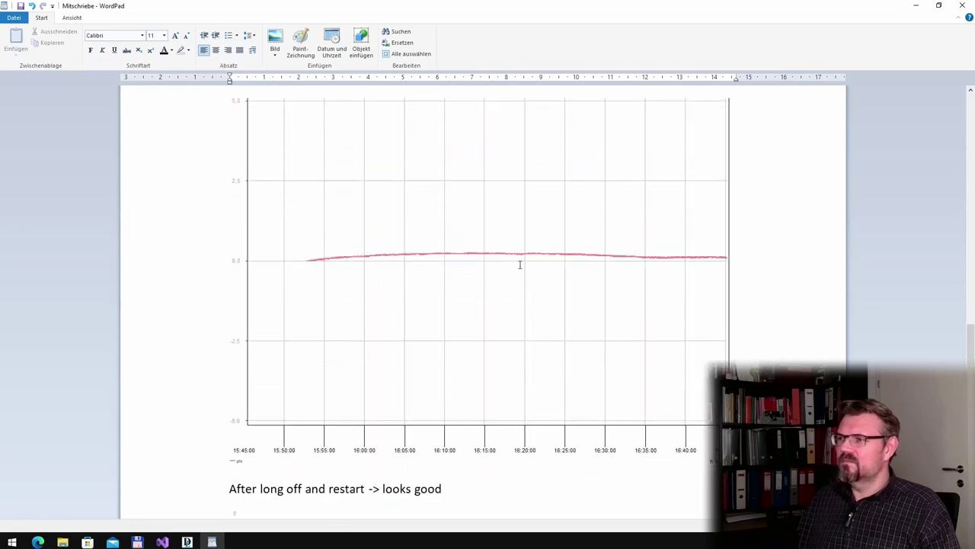
left_click(187, 542)
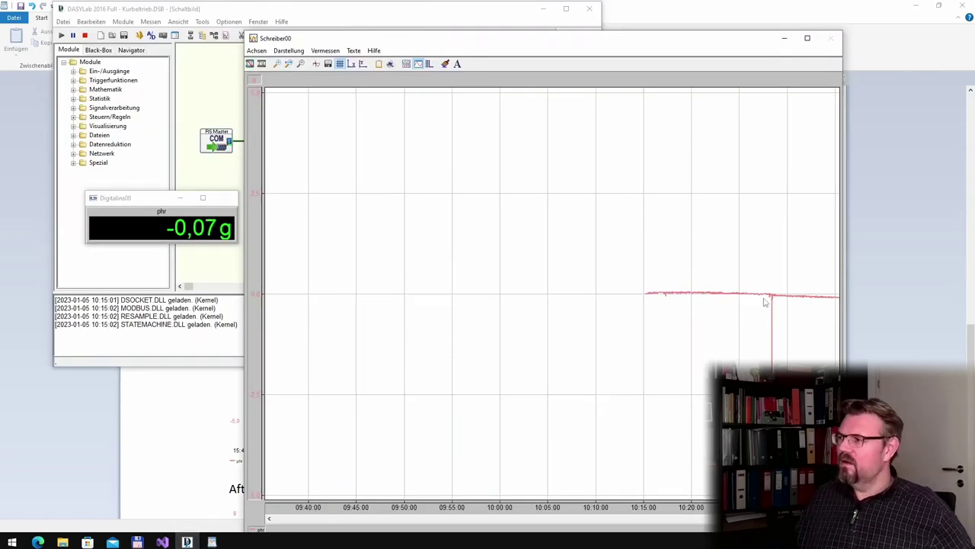
Step: Change the recorder's time-axis Zoombereich from 60 to 1 minute
double_click(646, 522)
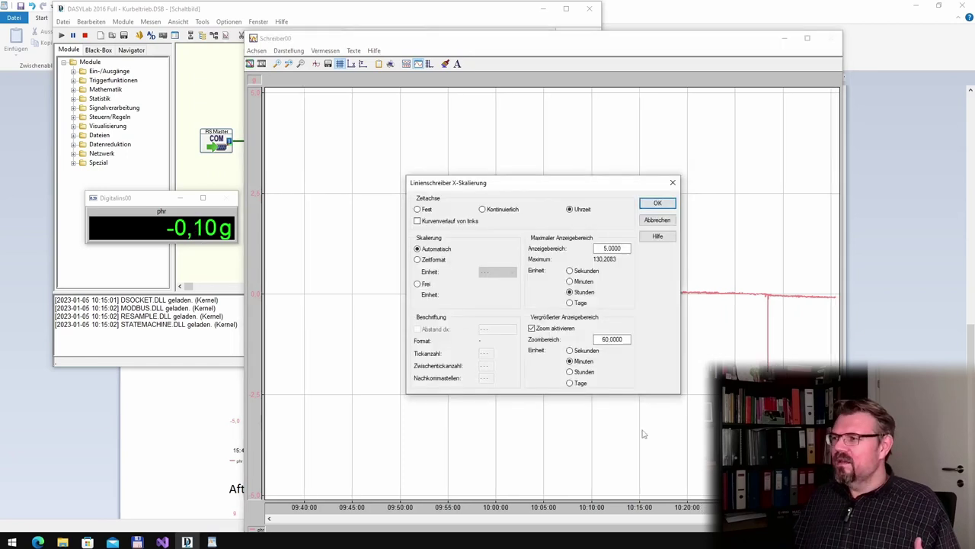
double_click(622, 339)
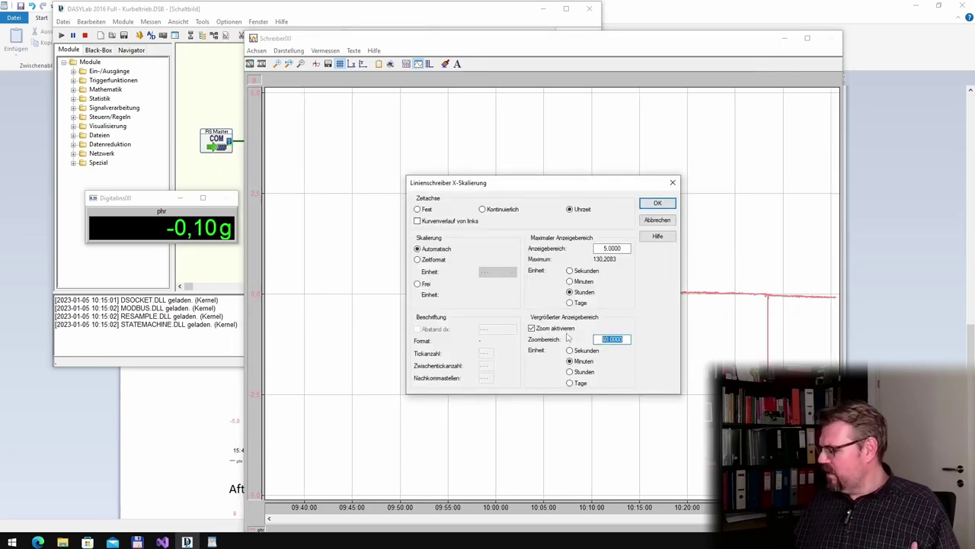
type("1")
key("Return")
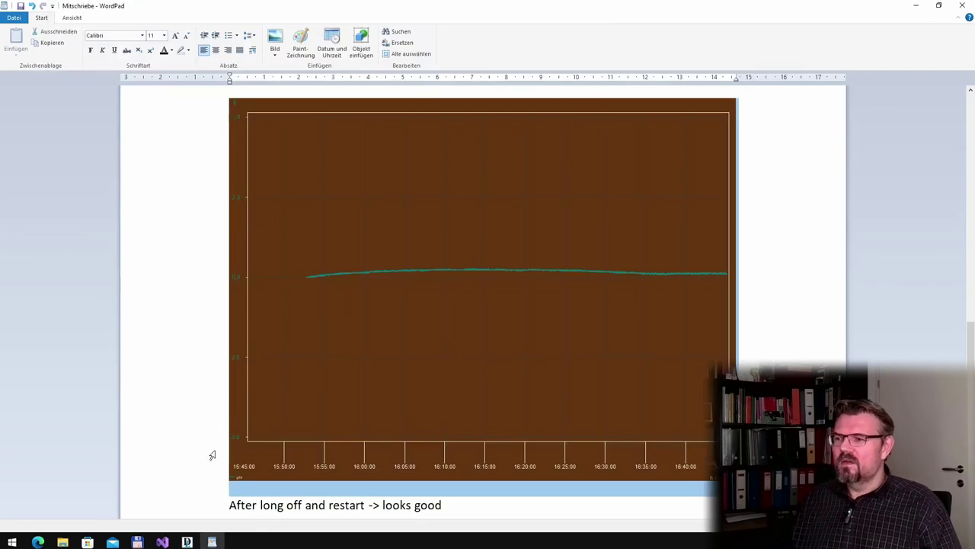
scroll(579, 405, "down", 9)
scroll(781, 333, "down", 2)
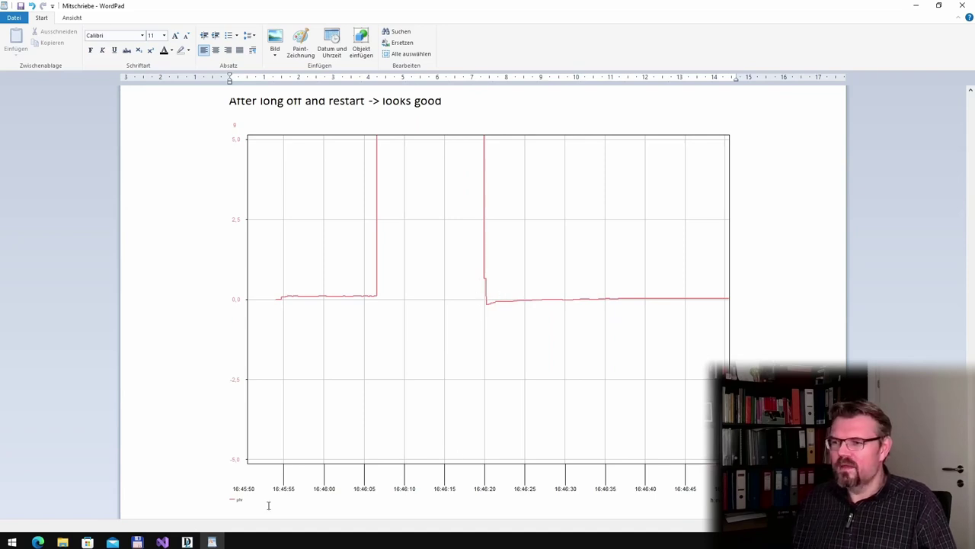
left_click(186, 542)
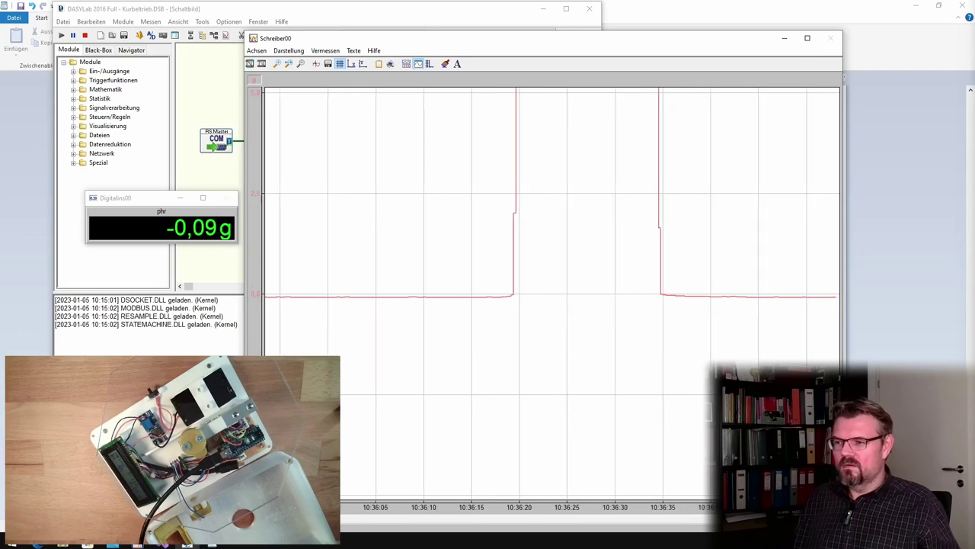
Step: Return to the WordPad notes and scroll to the 'Retrun to zero after 350g load' and 700g charts
left_click(212, 546)
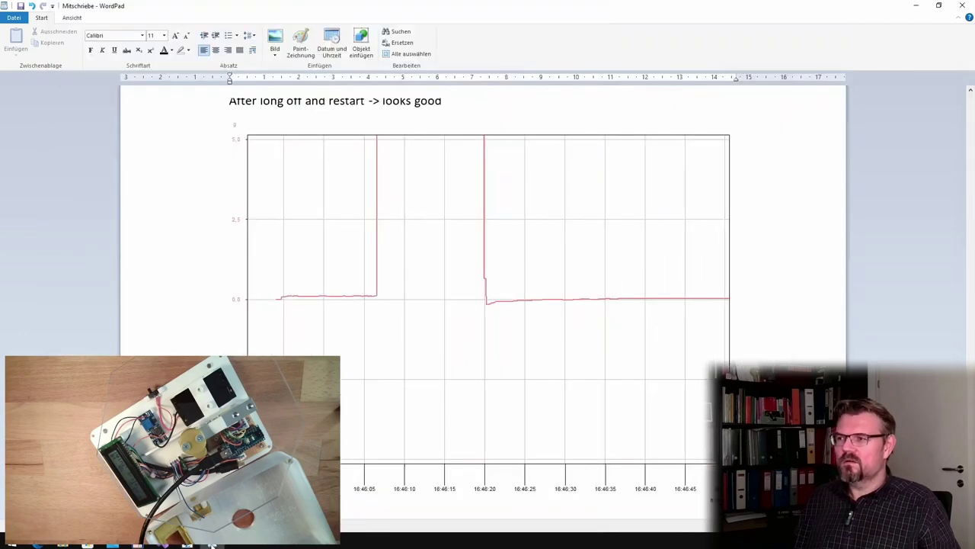
scroll(450, 340, "down", 8)
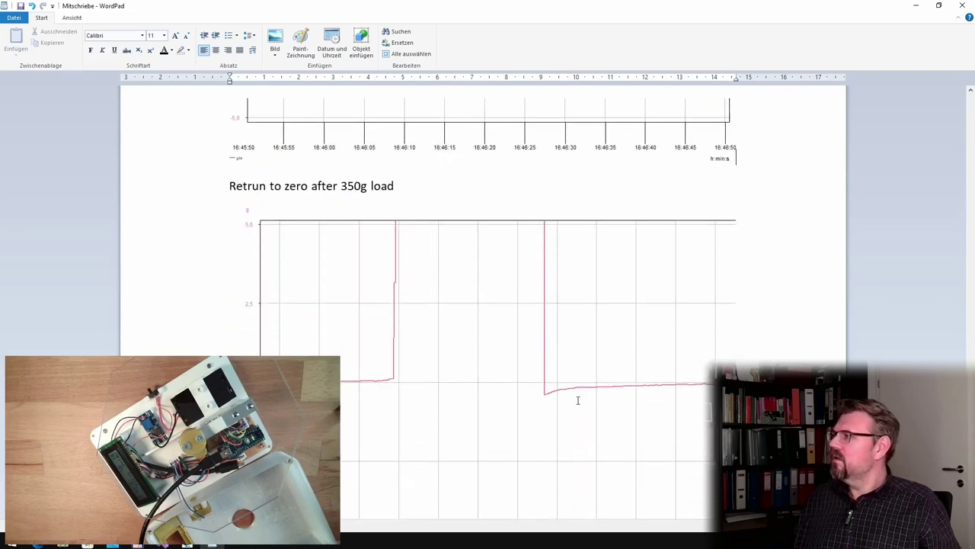
scroll(578, 400, "down", 4)
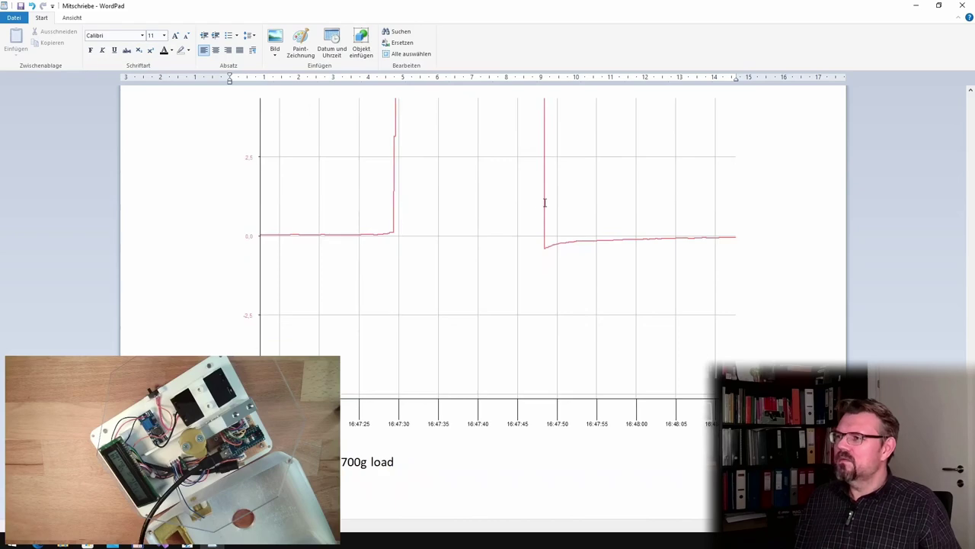